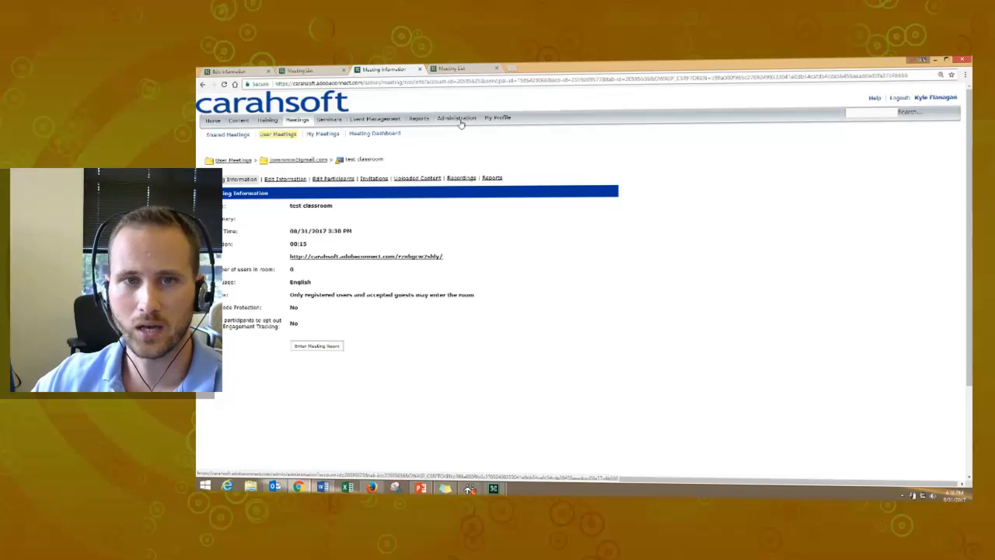
Step: Open the Administration section's account summary
{"action": "left_click", "coordinate": [331, 70]}
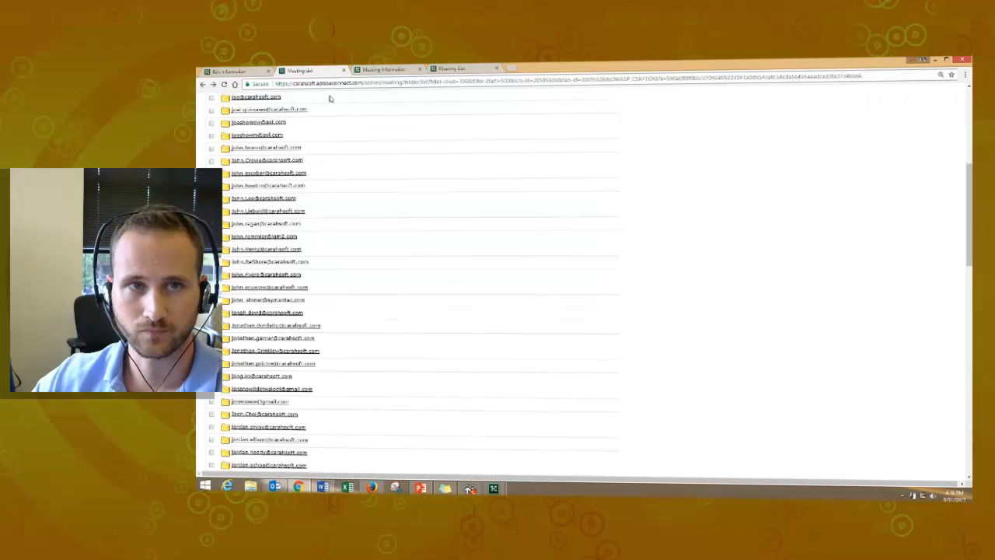
{"action": "left_click", "coordinate": [389, 71]}
{"action": "left_click", "coordinate": [448, 121]}
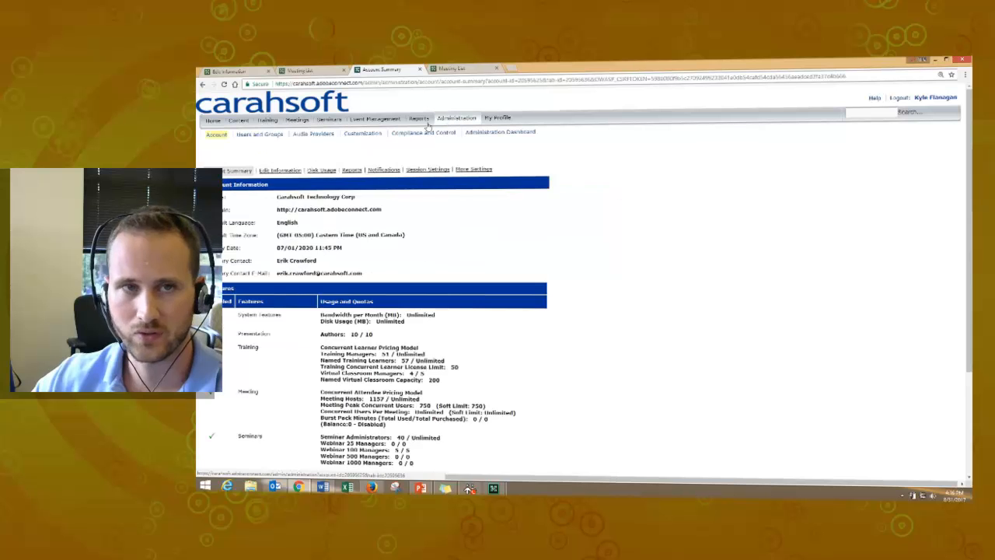
Step: Open Users and Groups and search the user list by a first name
{"action": "left_click", "coordinate": [259, 133]}
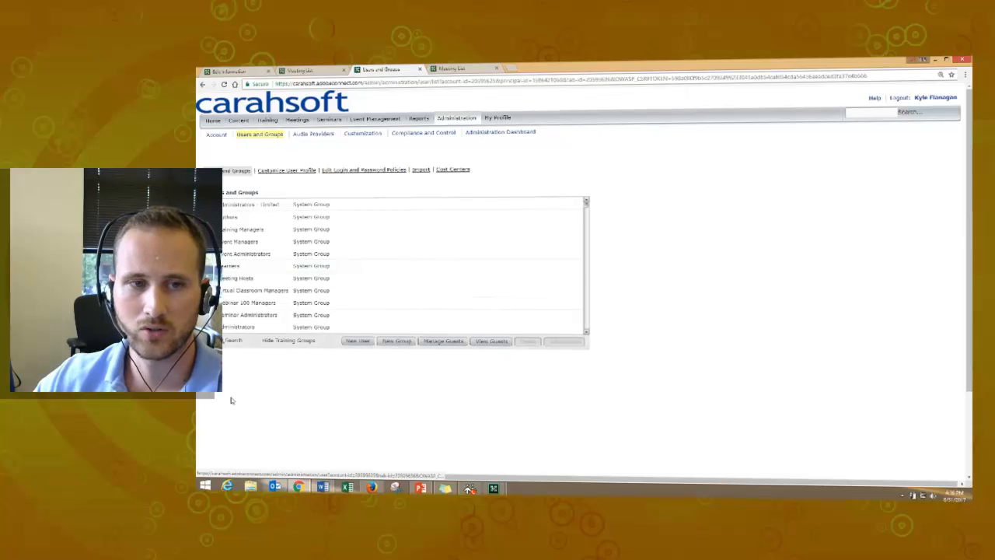
{"action": "left_click", "coordinate": [233, 341]}
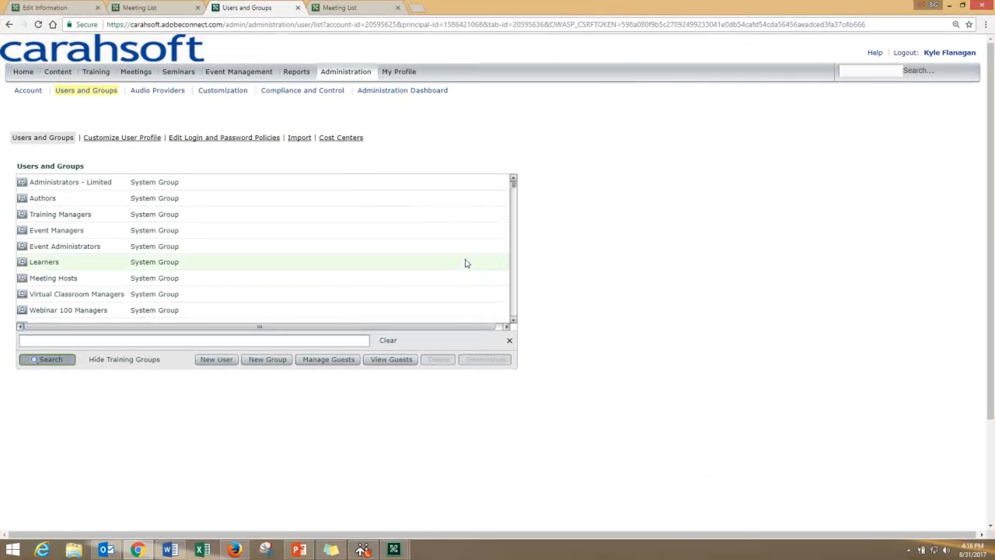
{"action": "type", "text": "john"}
{"action": "key", "text": "Return"}
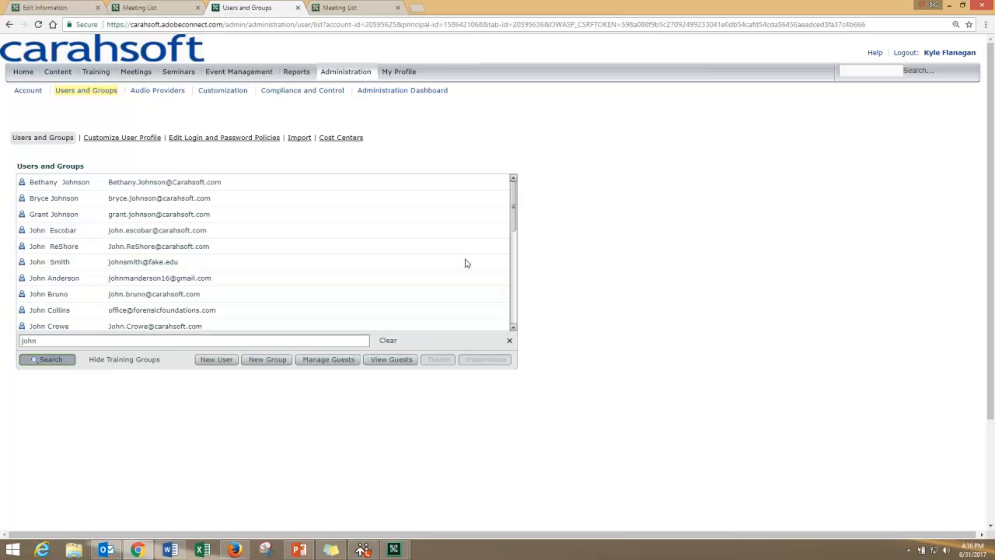
Step: Search the users by a last name instead, select the matching user and open their information
{"action": "left_click_drag", "start_coordinate": [37, 341], "coordinate": [19, 345]}
{"action": "type", "text": "snow"}
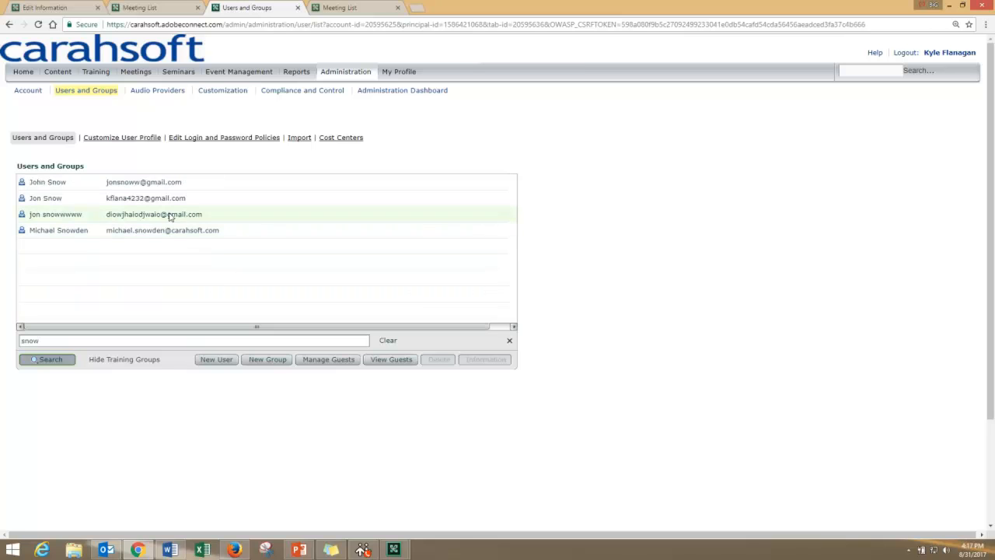
{"action": "left_click", "coordinate": [167, 215]}
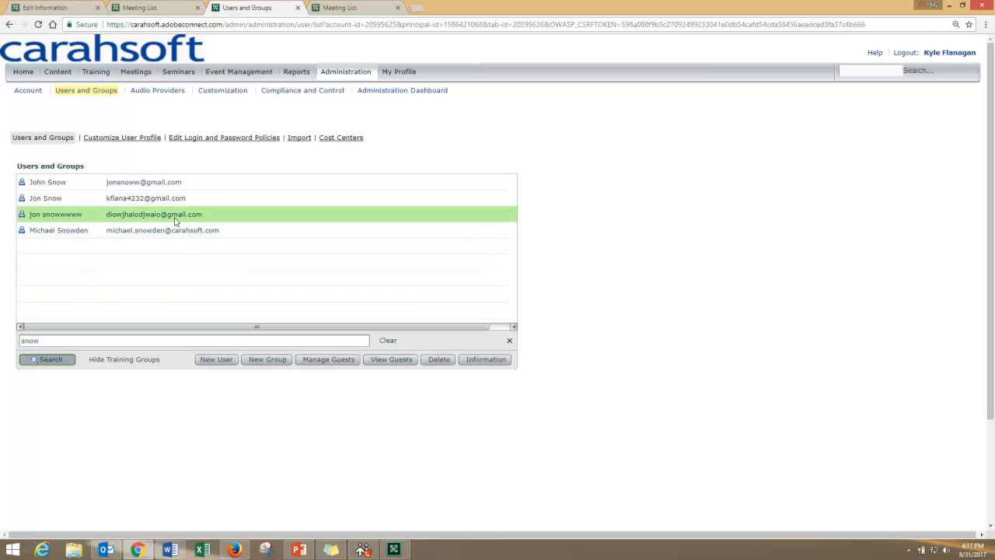
{"action": "left_click", "coordinate": [475, 362]}
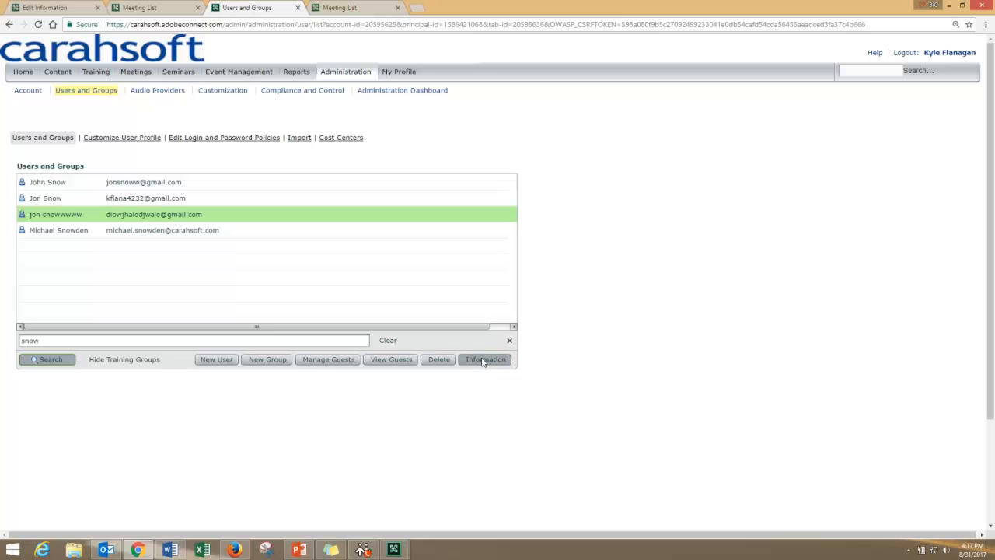
Step: Open the user's Edit Information page and review its name and e-mail fields
{"action": "left_click_drag", "start_coordinate": [138, 138], "coordinate": [79, 138]}
{"action": "left_click", "coordinate": [114, 140]}
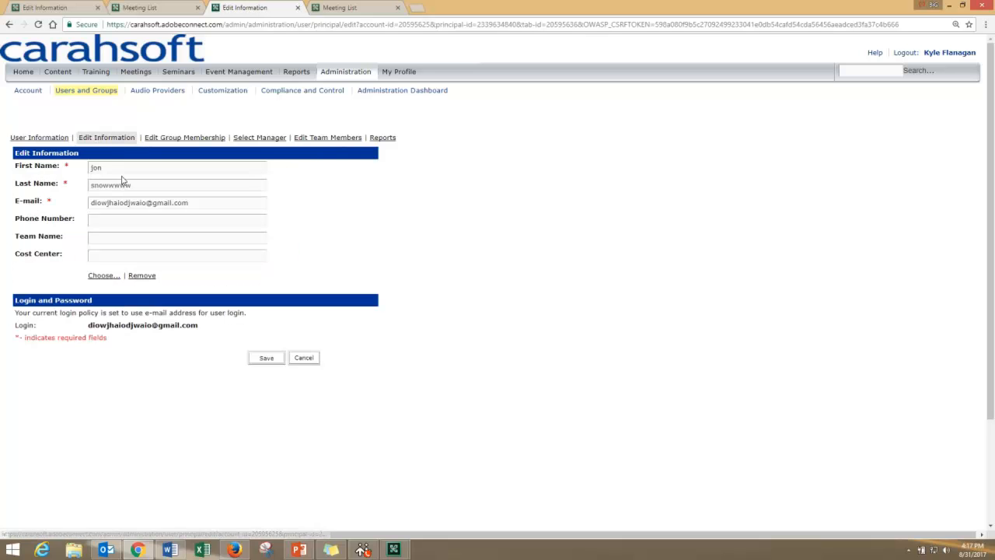
{"action": "left_click_drag", "start_coordinate": [13, 166], "coordinate": [69, 166]}
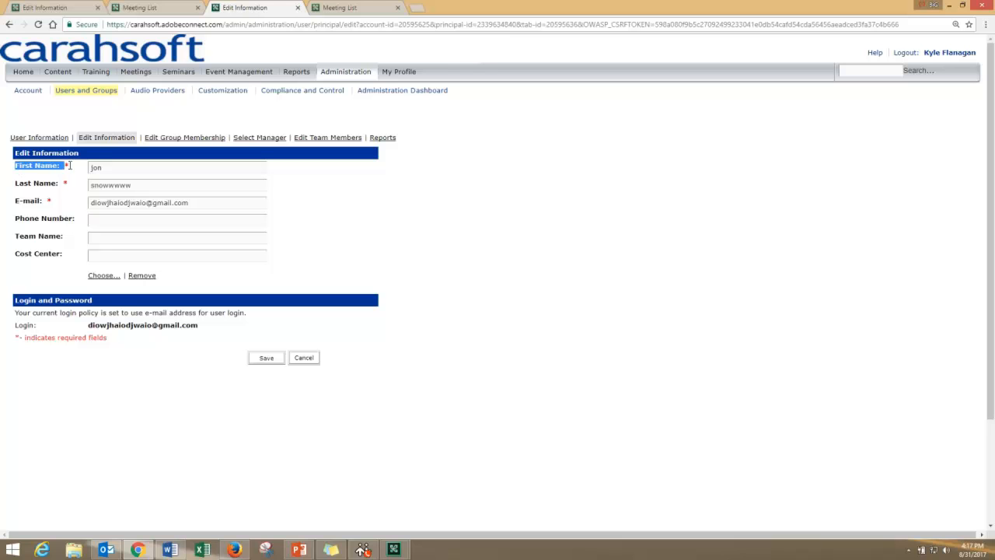
{"action": "left_click_drag", "start_coordinate": [19, 185], "coordinate": [172, 198]}
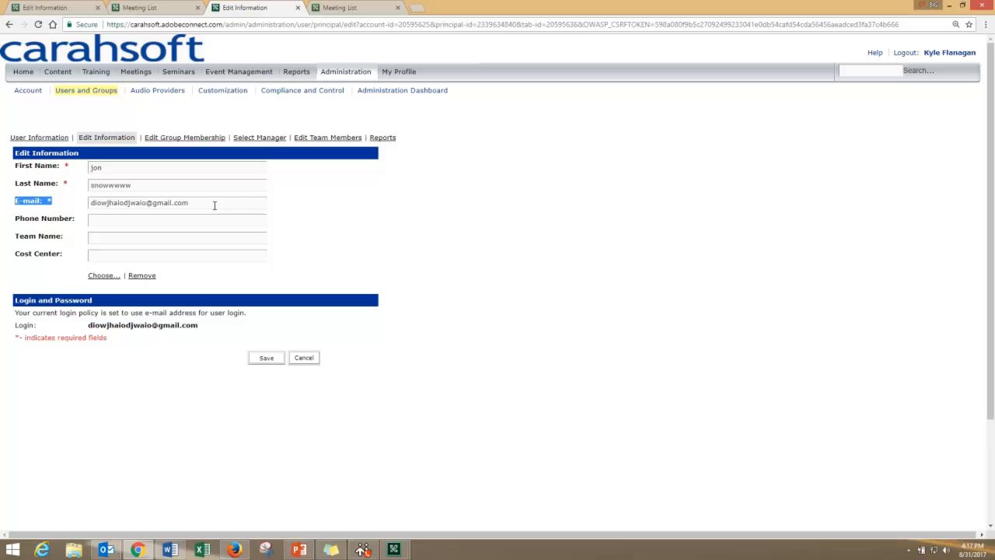
Step: Replace the user's first name and last name with new ones
{"action": "left_click_drag", "start_coordinate": [104, 168], "coordinate": [63, 169]}
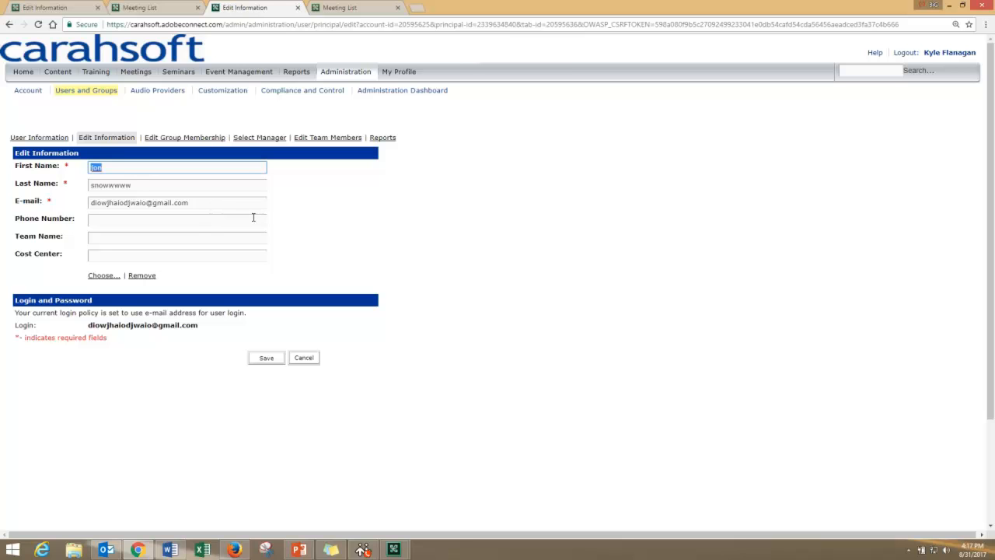
{"action": "type", "text": "joe"}
{"action": "key", "text": "Tab"}
{"action": "type", "text": "s"}
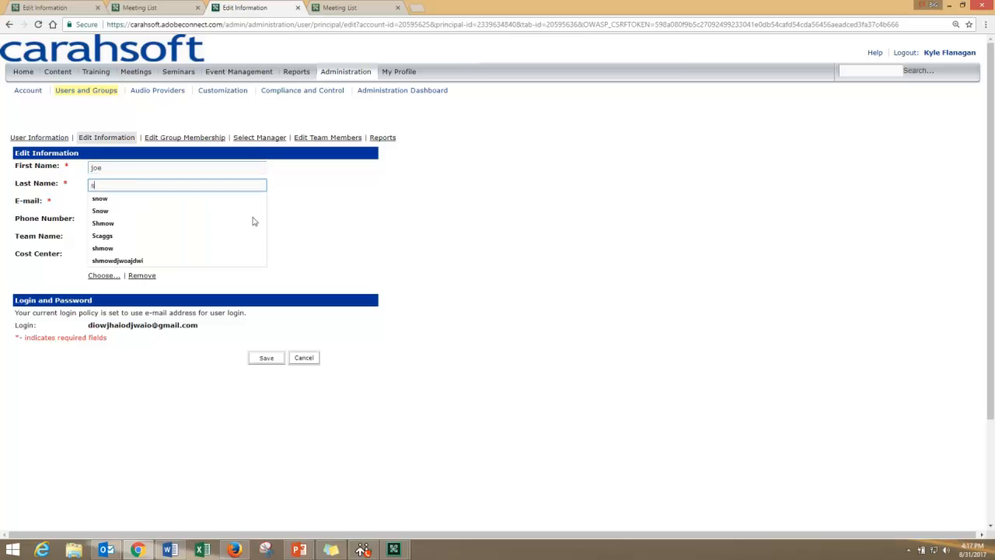
{"action": "type", "text": "hmow"}
{"action": "key", "text": "BackSpace"}
{"action": "type", "text": "e"}
{"action": "key", "text": "Tab"}
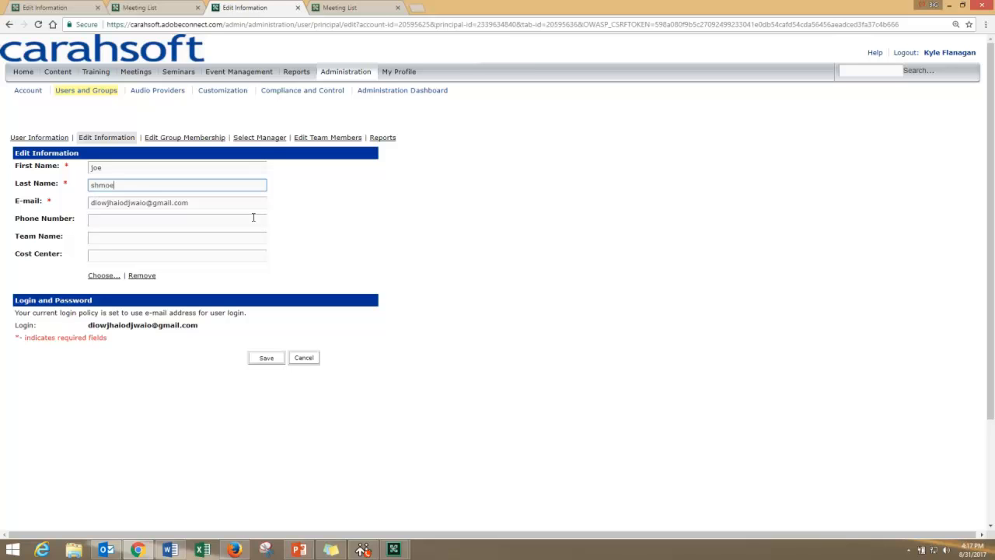
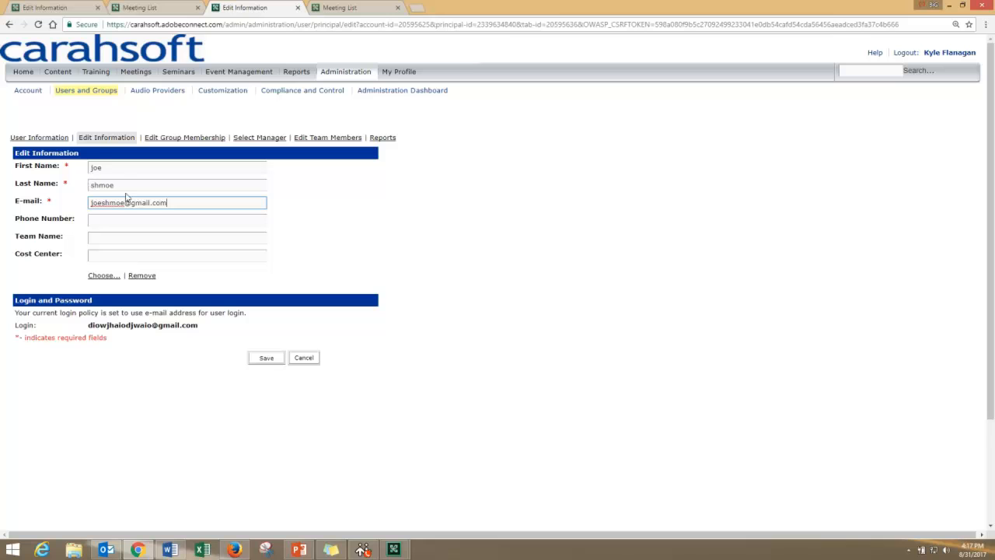
Step: Enter a new e-mail address for the user, then cancel the edits
{"action": "left_click_drag", "start_coordinate": [12, 164], "coordinate": [185, 209]}
{"action": "left_click", "coordinate": [184, 206]}
{"action": "left_click", "coordinate": [304, 360]}
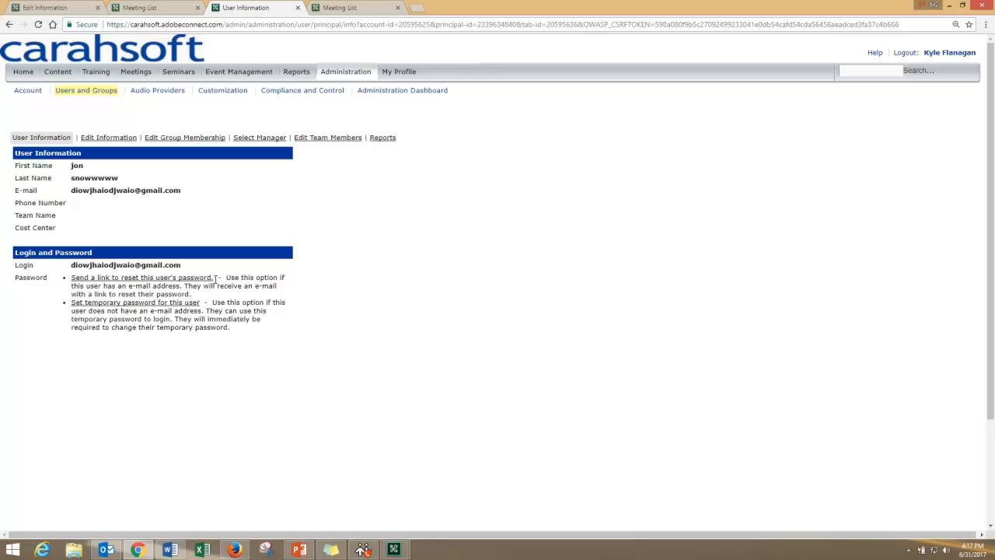
Step: Review the user's password reset options and the meetings in the user's meeting folder
{"action": "left_click_drag", "start_coordinate": [215, 277], "coordinate": [71, 278]}
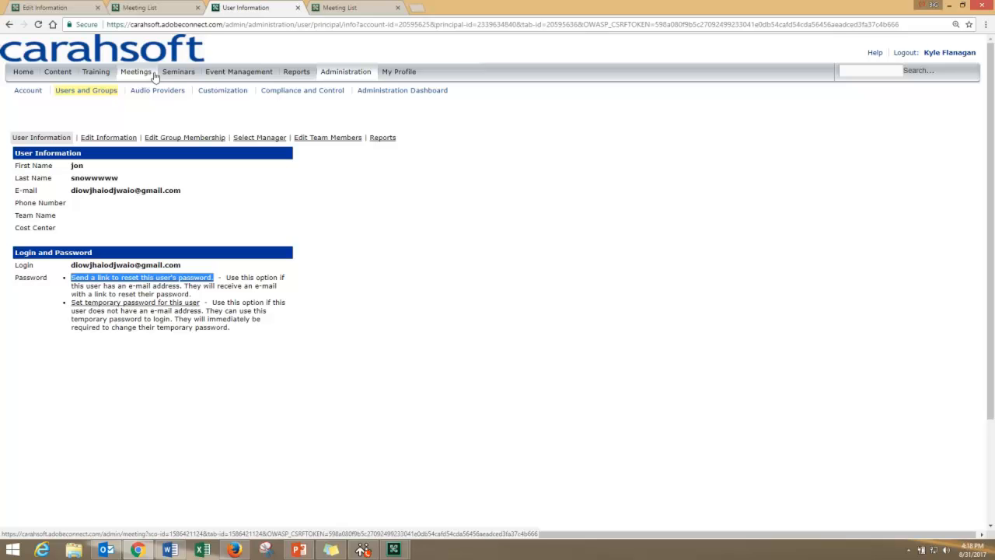
{"action": "left_click", "coordinate": [336, 9]}
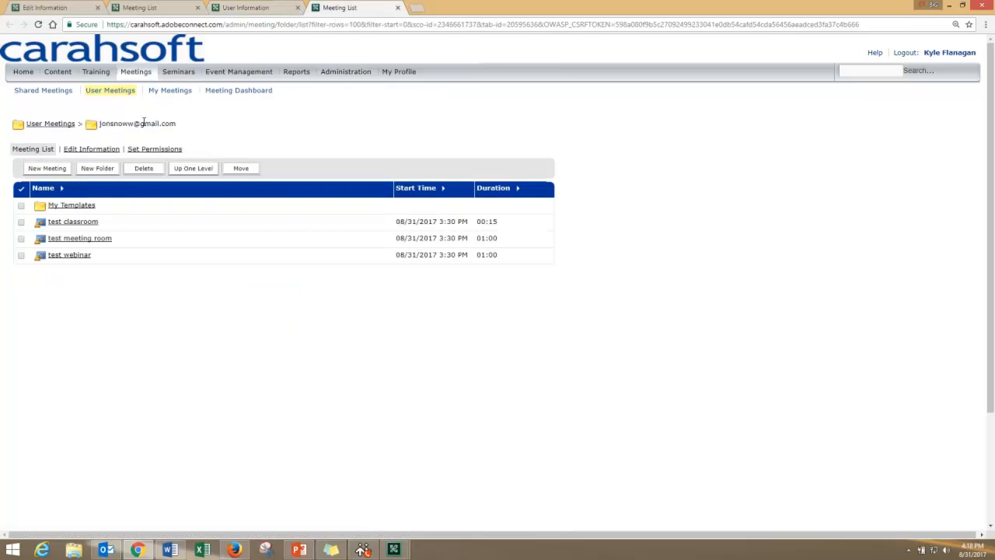
{"action": "left_click_drag", "start_coordinate": [185, 126], "coordinate": [101, 130]}
{"action": "left_click_drag", "start_coordinate": [11, 206], "coordinate": [106, 242]}
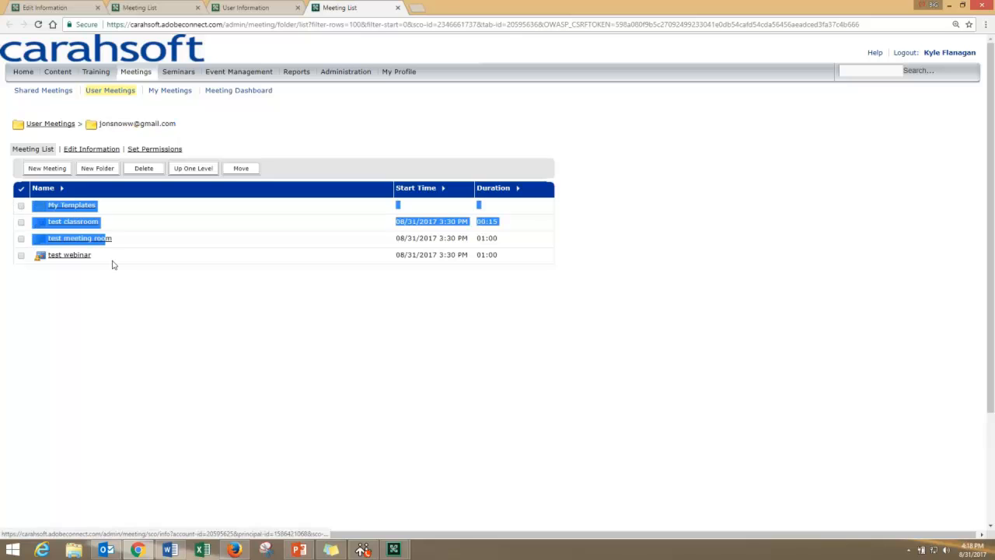
{"action": "left_click", "coordinate": [114, 261]}
Step: Select the test classroom, test meeting room and test webinar meetings and start moving them
{"action": "left_click", "coordinate": [21, 222]}
{"action": "left_click", "coordinate": [21, 238]}
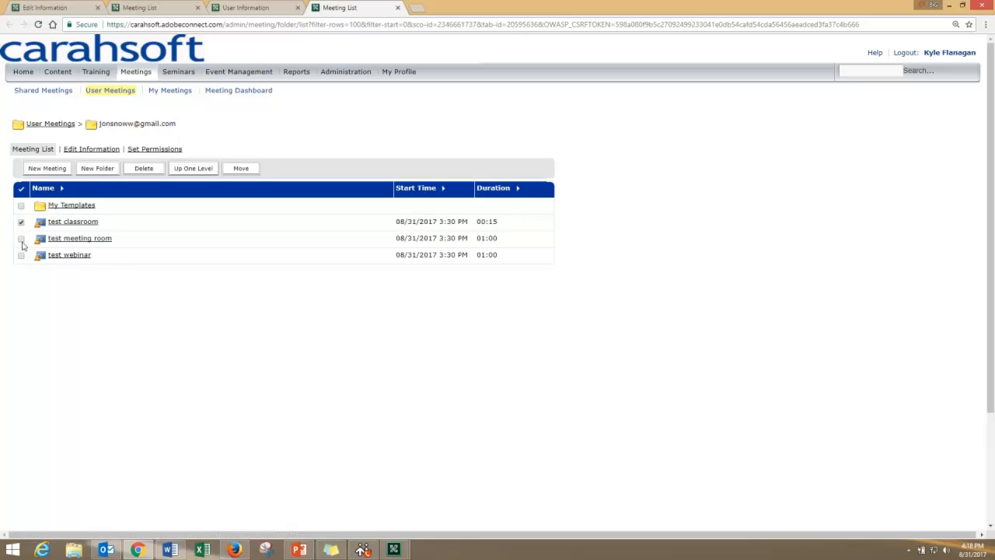
{"action": "left_click", "coordinate": [21, 255]}
{"action": "left_click", "coordinate": [242, 168]}
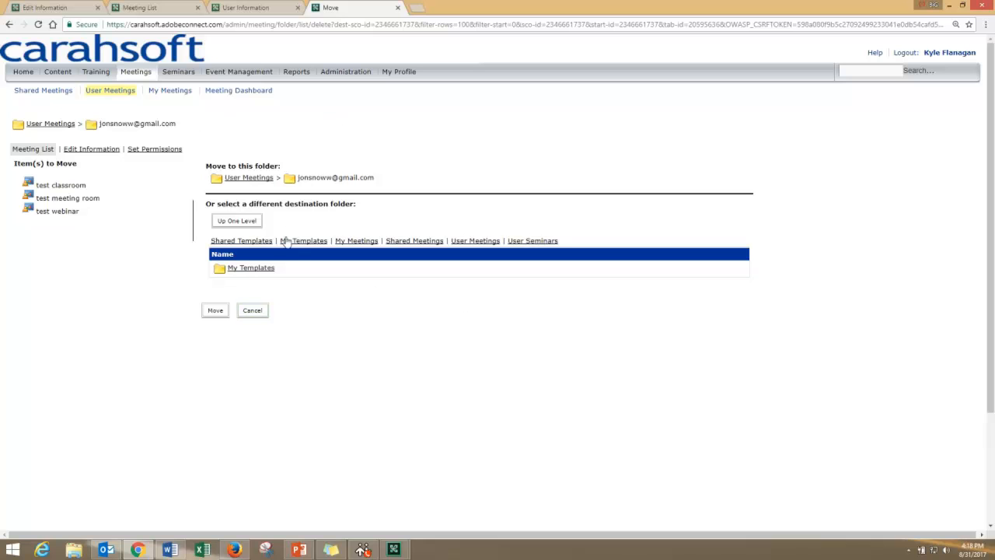
Step: Move the selected meetings into the Shared Meetings folder and acknowledge the move
{"action": "left_click_drag", "start_coordinate": [568, 247], "coordinate": [216, 242]}
{"action": "left_click", "coordinate": [477, 211]}
{"action": "left_click_drag", "start_coordinate": [89, 216], "coordinate": [26, 179]}
{"action": "left_click", "coordinate": [475, 281]}
{"action": "left_click", "coordinate": [405, 241]}
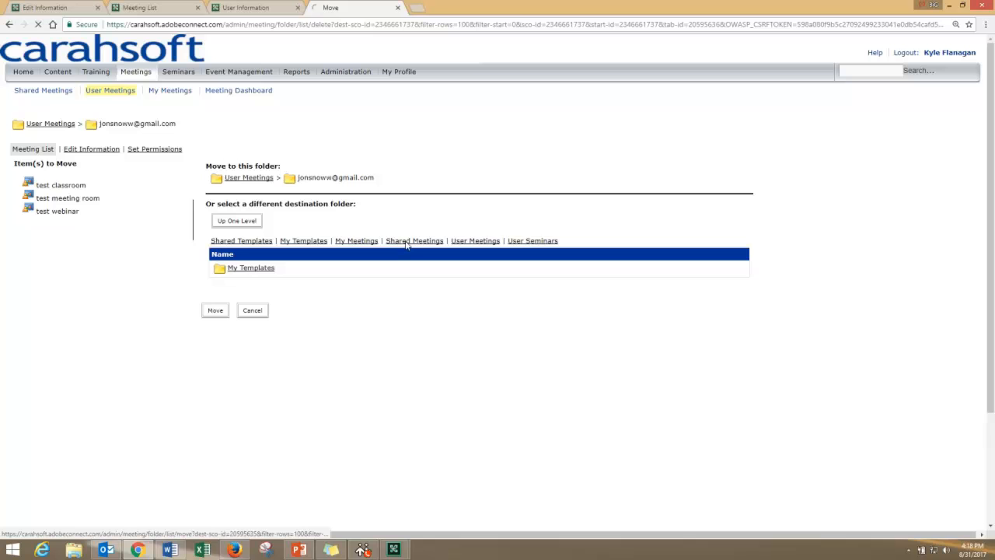
{"action": "scroll", "coordinate": [397, 367], "scroll_direction": "down", "scroll_amount": 3}
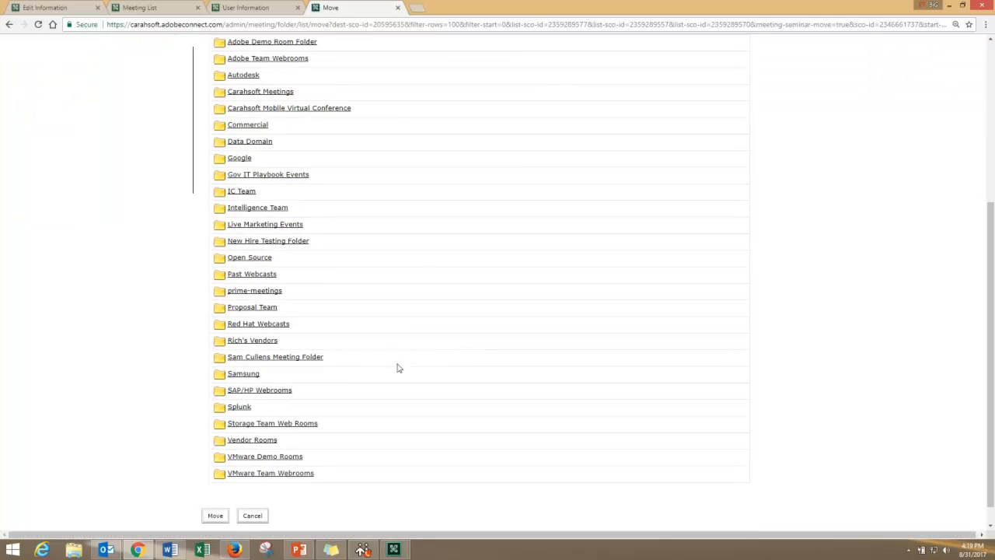
{"action": "scroll", "coordinate": [277, 466], "scroll_direction": "up", "scroll_amount": 2}
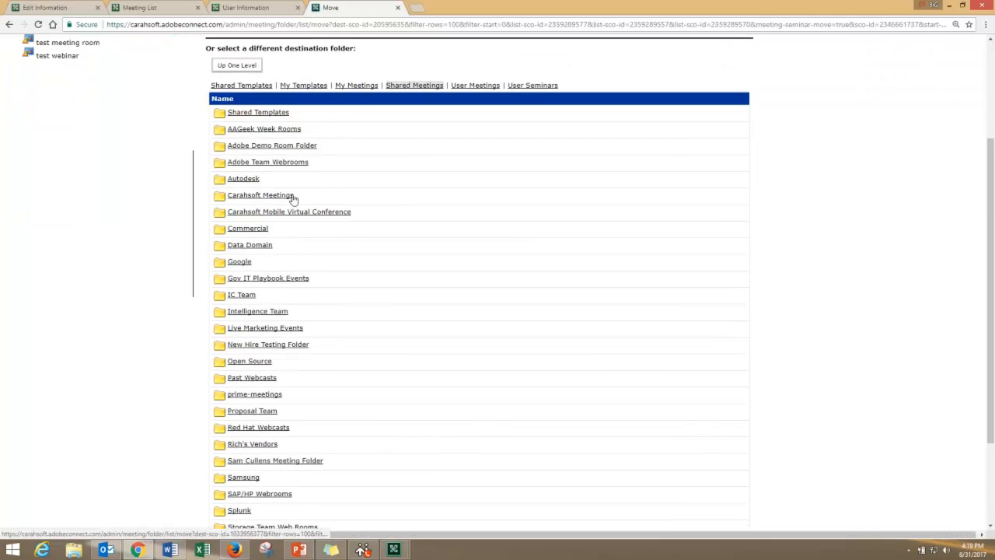
{"action": "scroll", "coordinate": [291, 195], "scroll_direction": "up", "scroll_amount": 1}
{"action": "scroll", "coordinate": [286, 235], "scroll_direction": "down", "scroll_amount": 3}
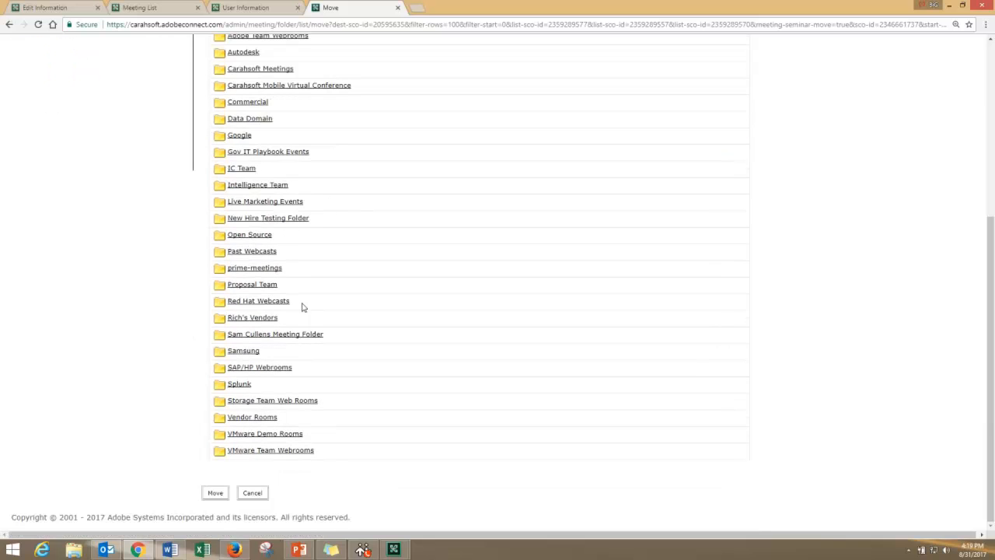
{"action": "scroll", "coordinate": [429, 282], "scroll_direction": "up", "scroll_amount": 3}
{"action": "scroll", "coordinate": [370, 288], "scroll_direction": "down", "scroll_amount": 3}
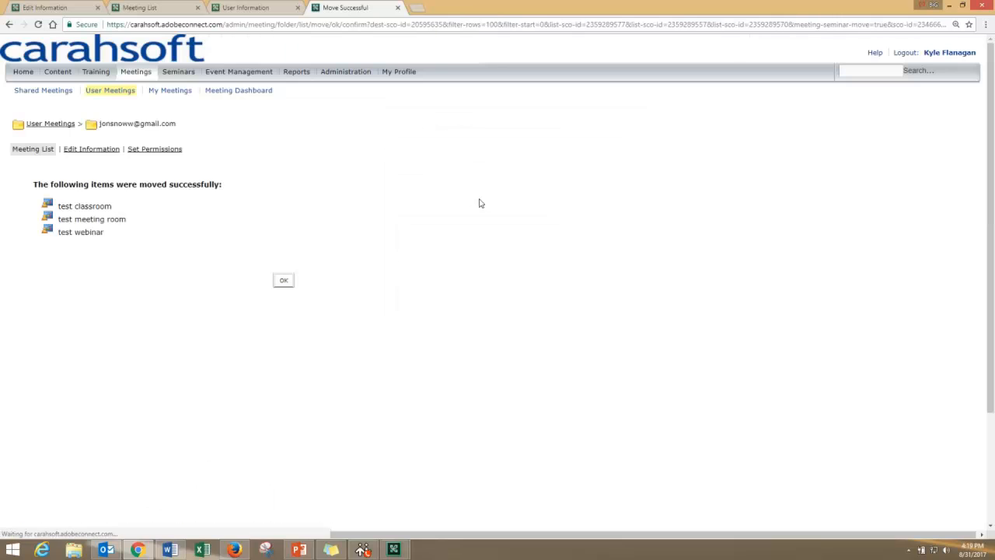
{"action": "left_click", "coordinate": [283, 282]}
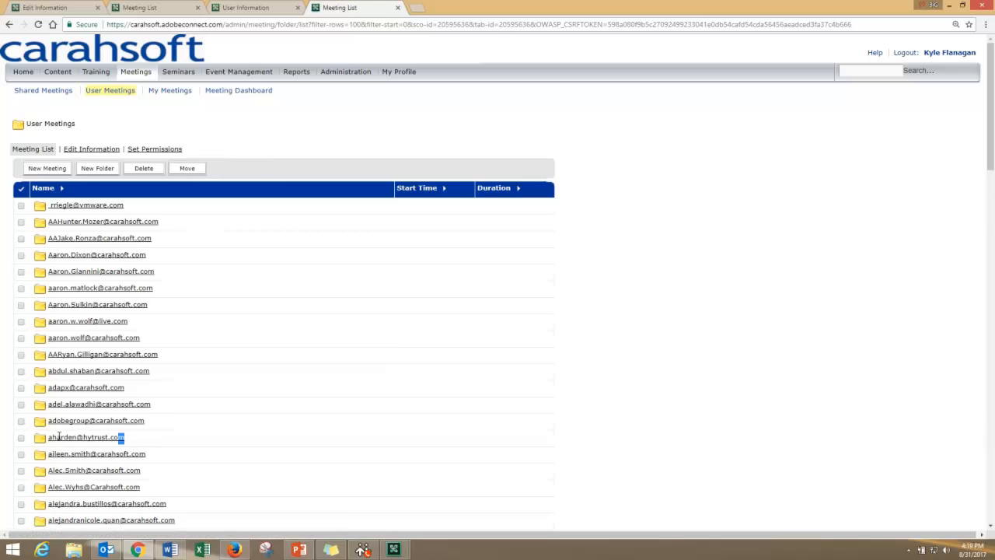
Step: Open Shared Meetings and locate the moved test meetings
{"action": "left_click_drag", "start_coordinate": [58, 437], "coordinate": [52, 440]}
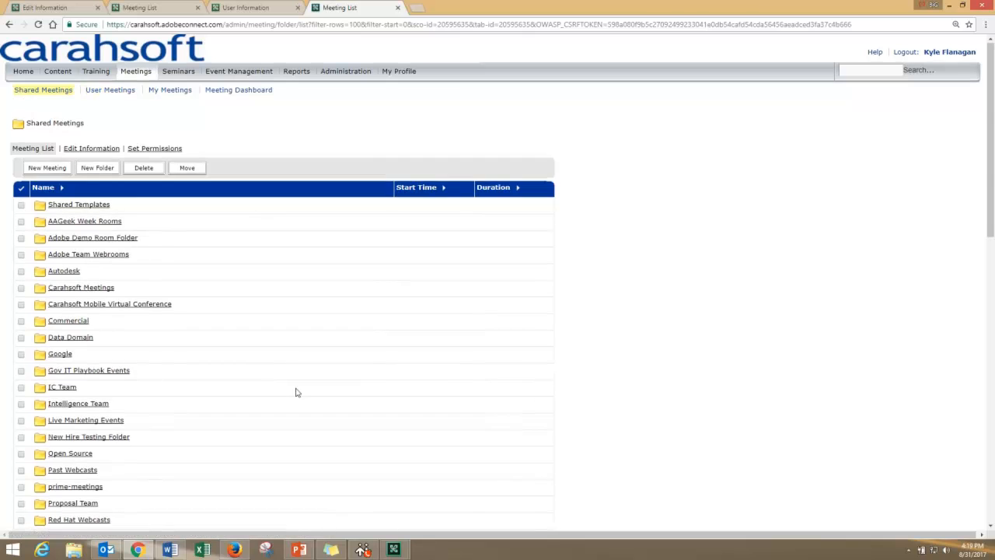
{"action": "scroll", "coordinate": [295, 390], "scroll_direction": "down", "scroll_amount": 3}
{"action": "scroll", "coordinate": [295, 390], "scroll_direction": "down", "scroll_amount": 6}
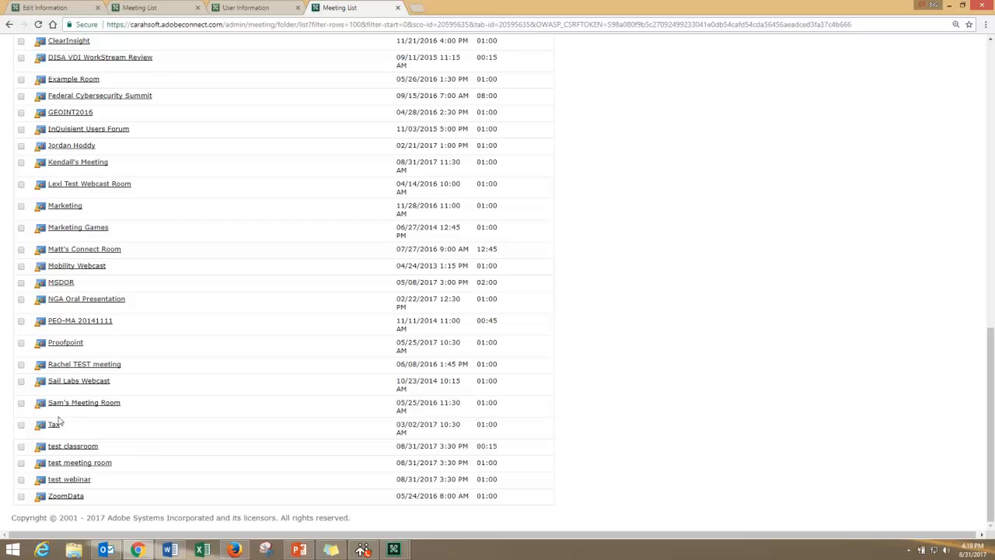
{"action": "left_click_drag", "start_coordinate": [92, 480], "coordinate": [40, 447]}
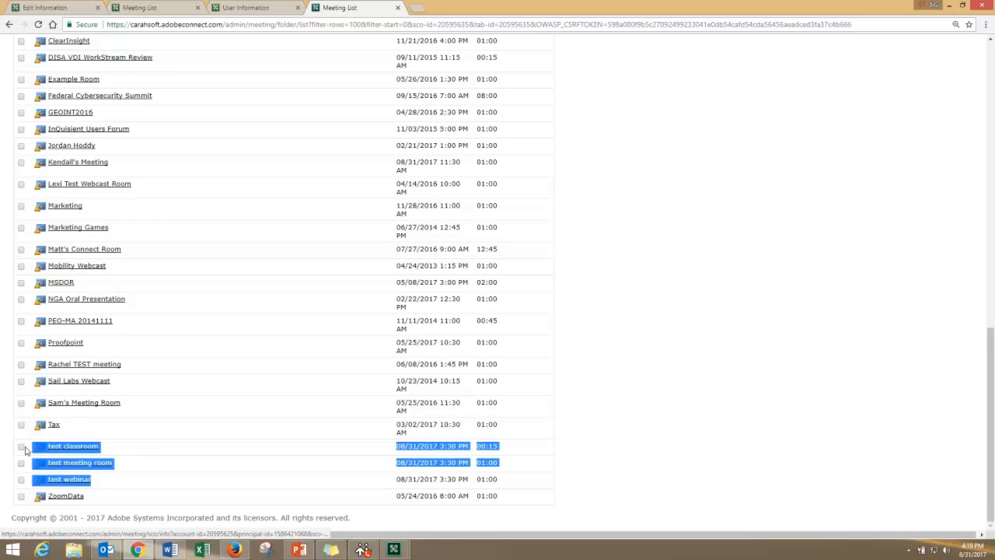